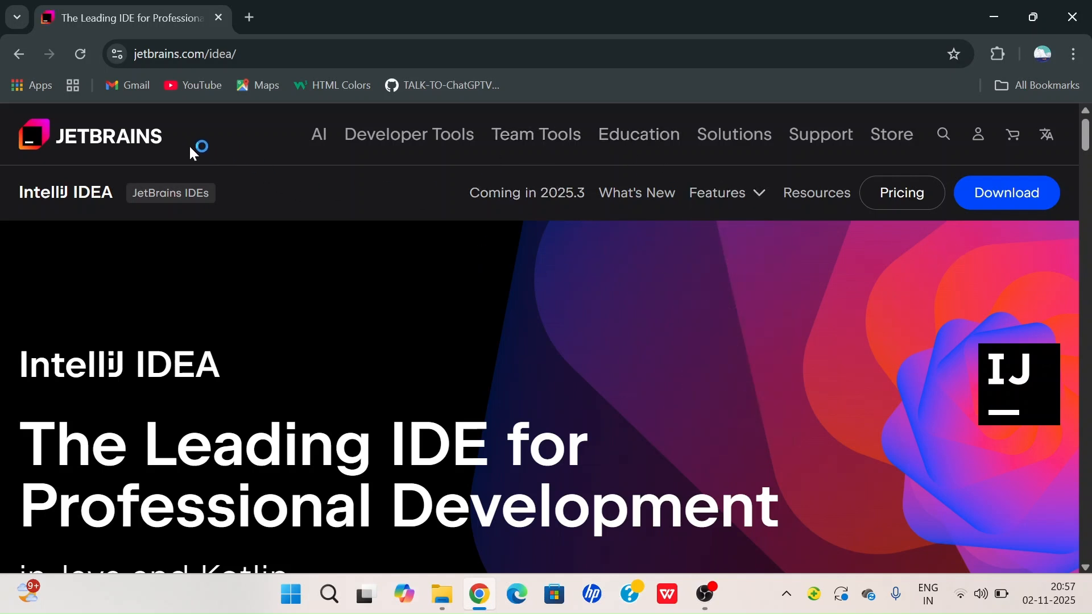
# - Download the Windows .exe installer of IntelliJ IDEA Community Edition from the JetBrains download page
pyautogui.click(1019, 199)
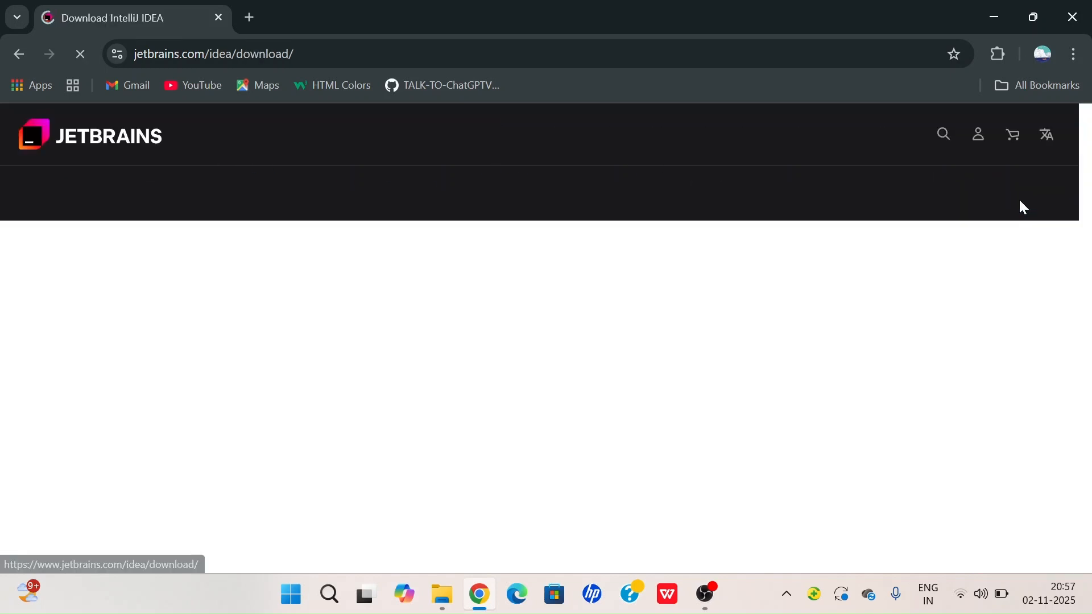
pyautogui.scroll(-1, 413, 451)
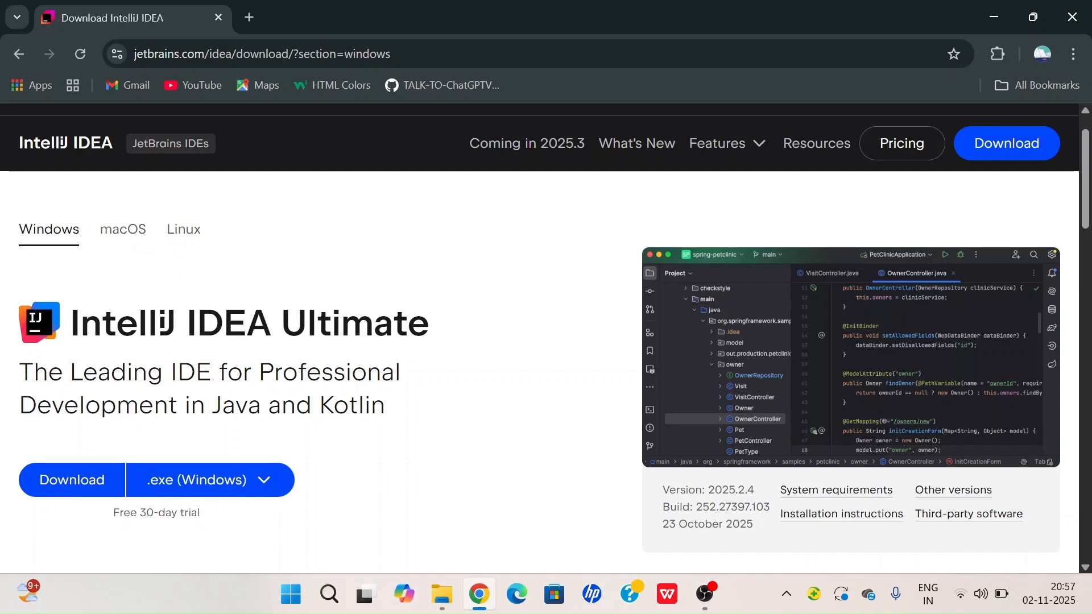
pyautogui.scroll(-1, 230, 515)
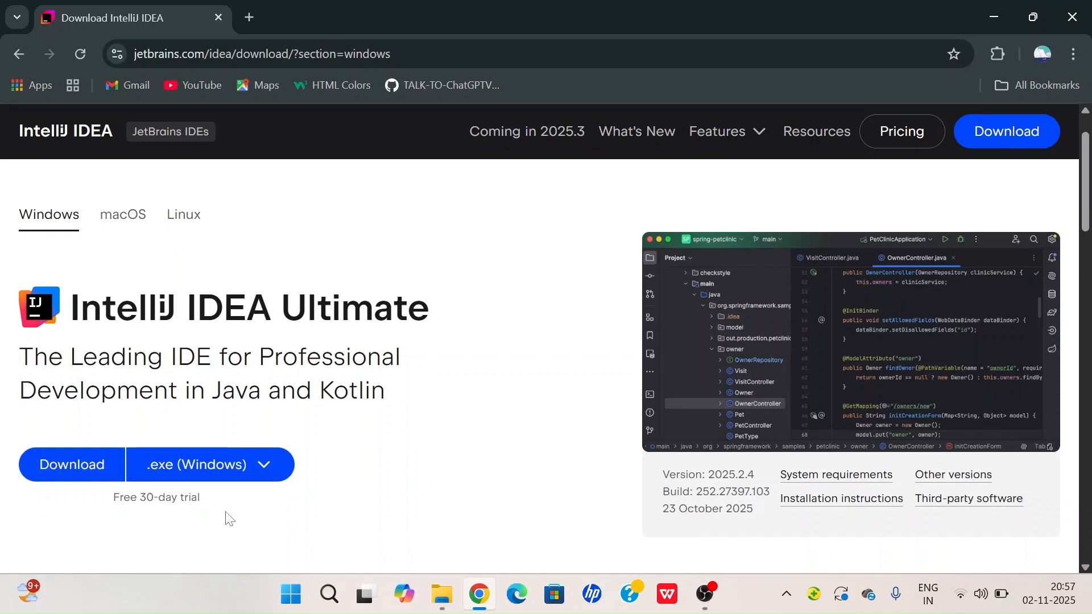
pyautogui.scroll(-8, 229, 519)
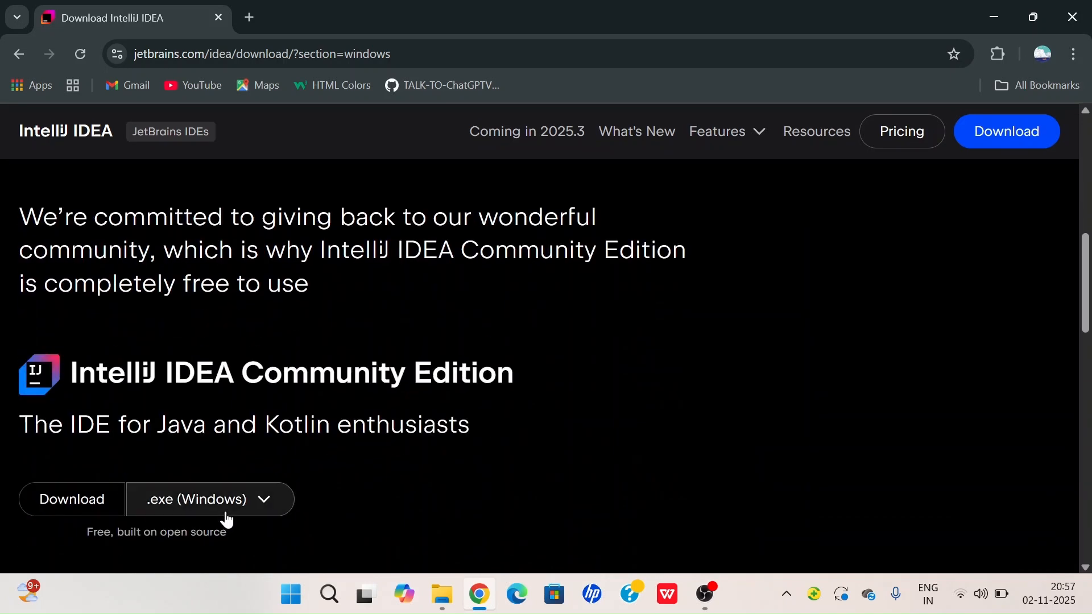
pyautogui.scroll(-1, 228, 520)
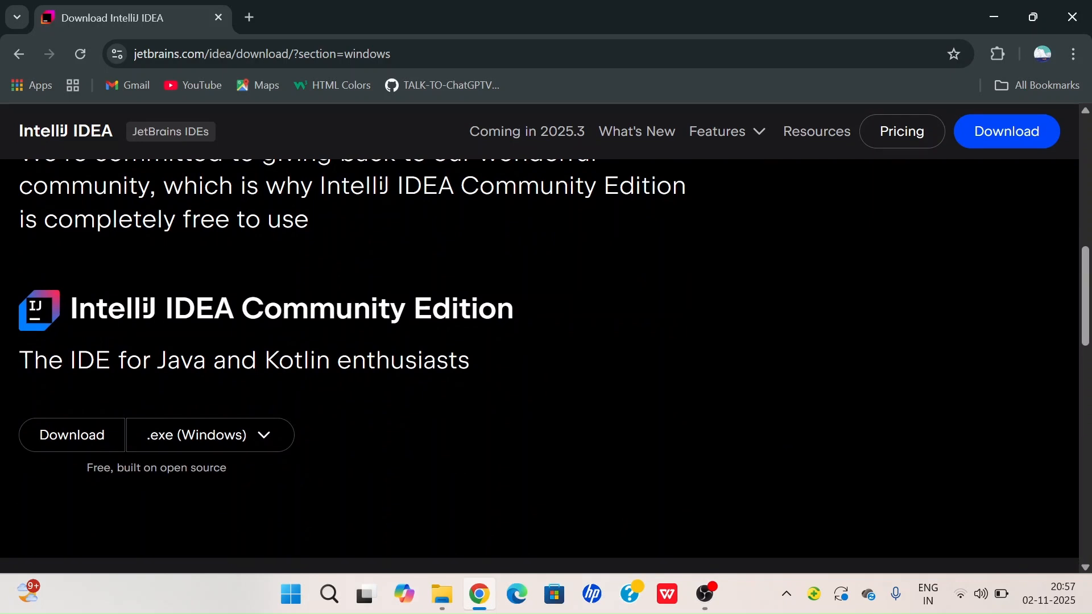
pyautogui.click(84, 443)
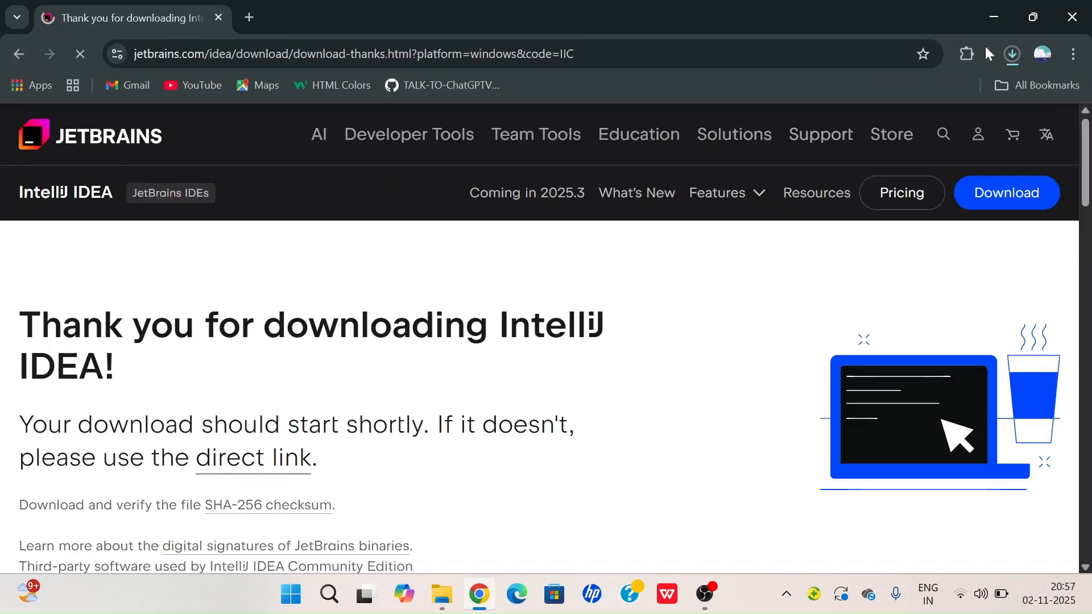
# - Check the progress of the ideaIC-2025.2.4.exe download in the browser's recent download history
pyautogui.click(1011, 57)
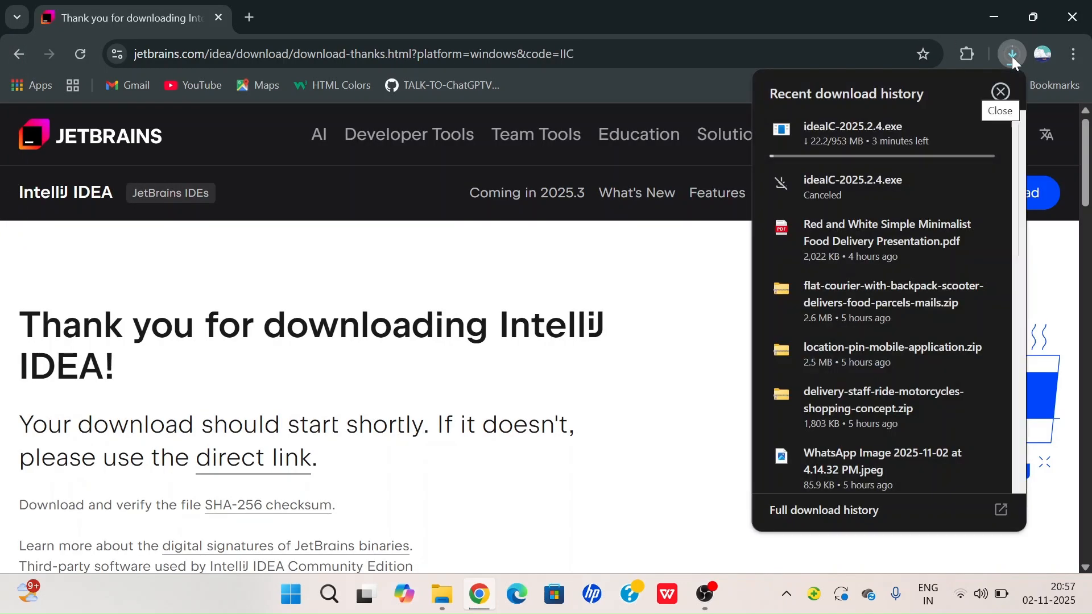
pyautogui.click(1012, 57)
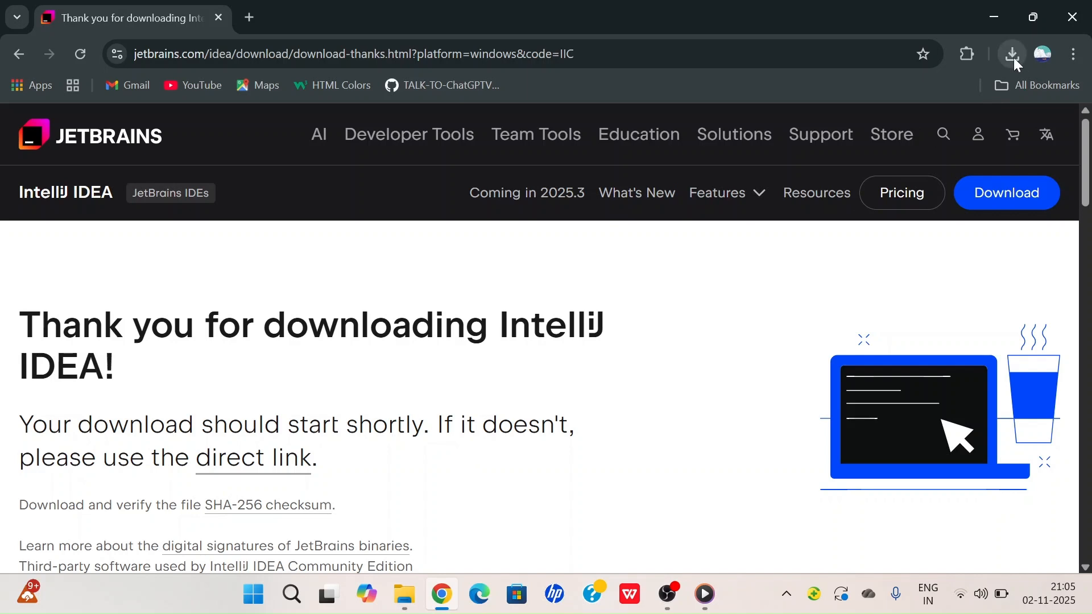
pyautogui.click(1015, 59)
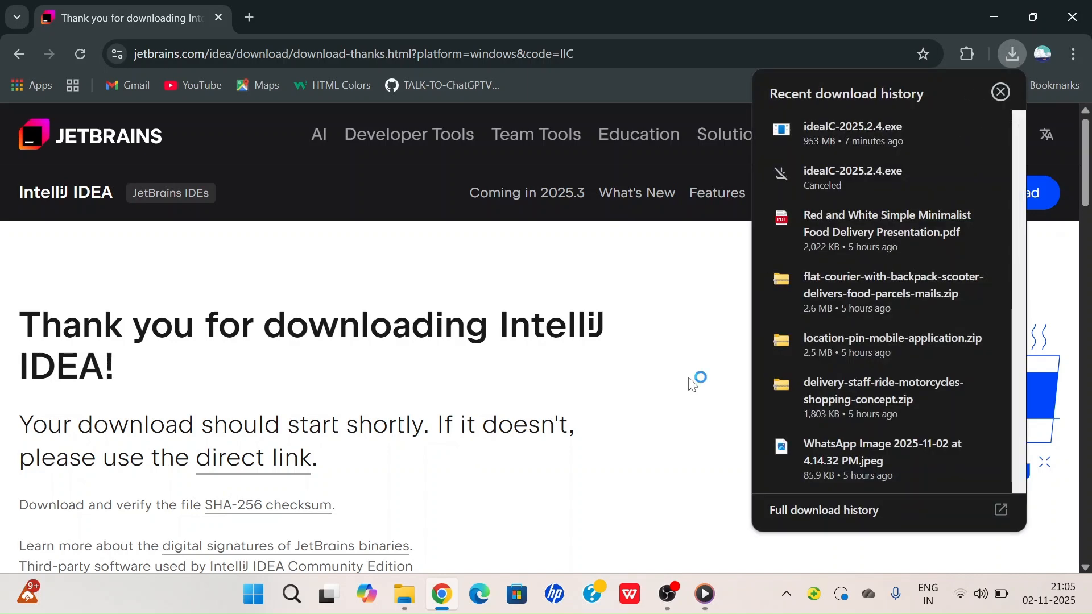
pyautogui.click(695, 378)
# - Switch to File Explorer, launch the ideaIC-2025.2.4 installer from Downloads, and accept the default destination folder
pyautogui.click(404, 595)
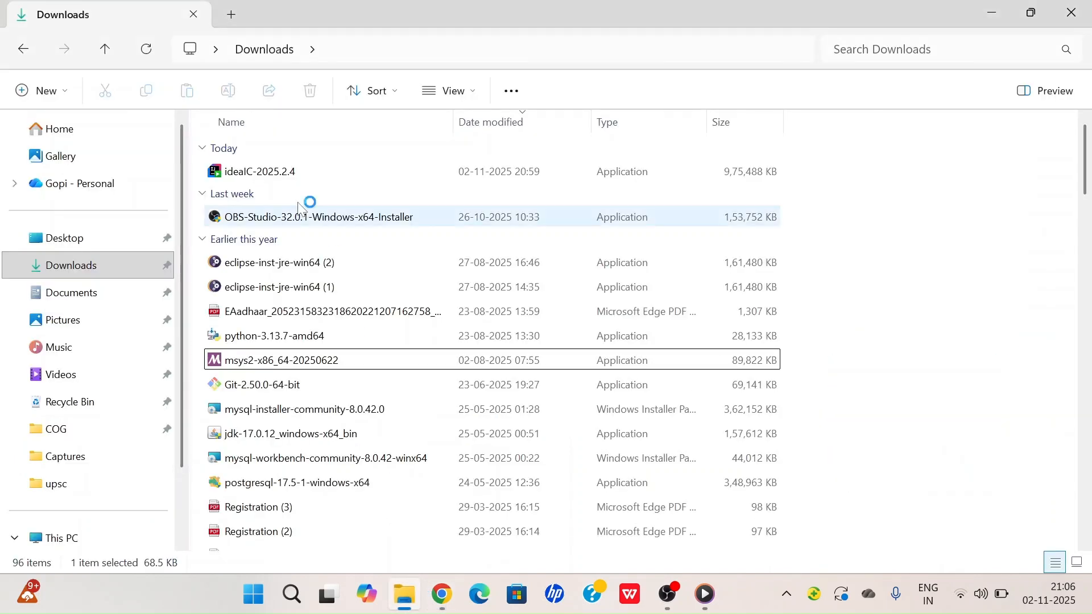
pyautogui.doubleClick(281, 176)
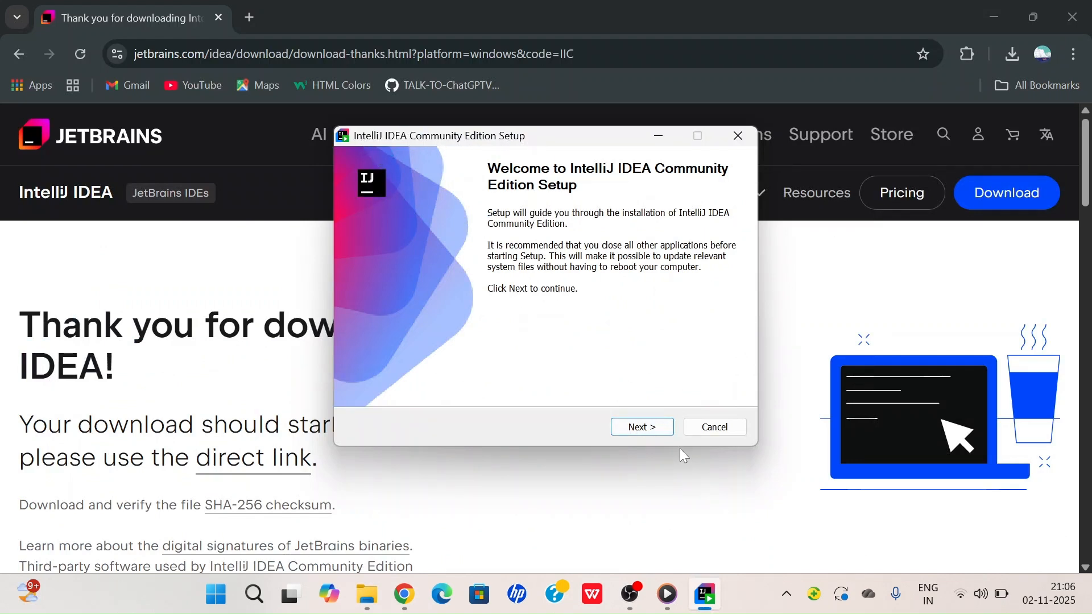
pyautogui.click(650, 431)
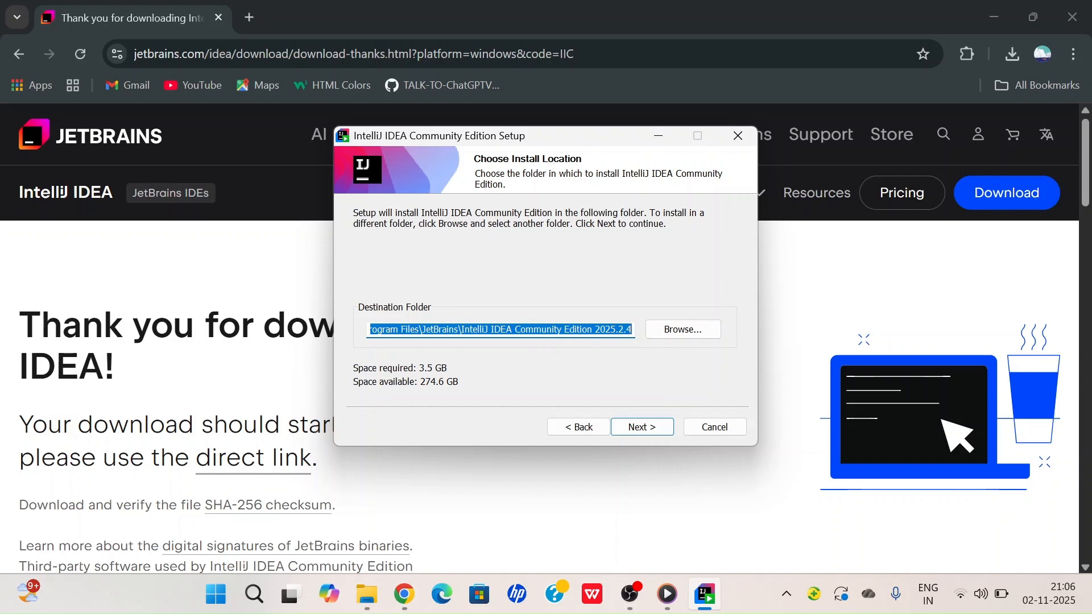
pyautogui.click(447, 329)
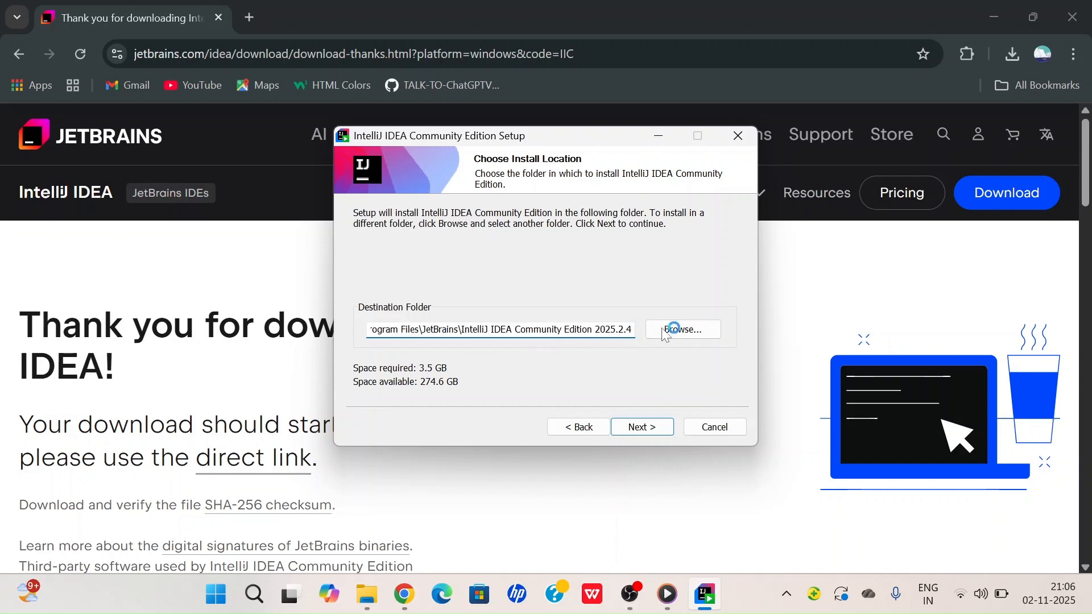
pyautogui.click(636, 435)
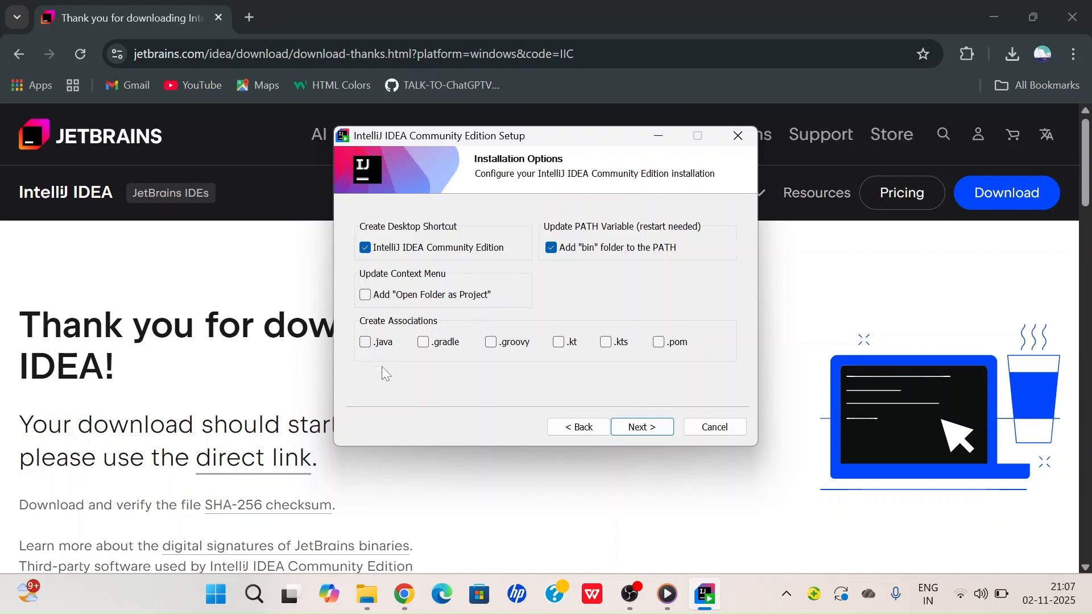
# - Enable the "Open Folder as Project" context menu option and the .java, .pom, .gradle and .groovy file associations for the installation
pyautogui.click(374, 342)
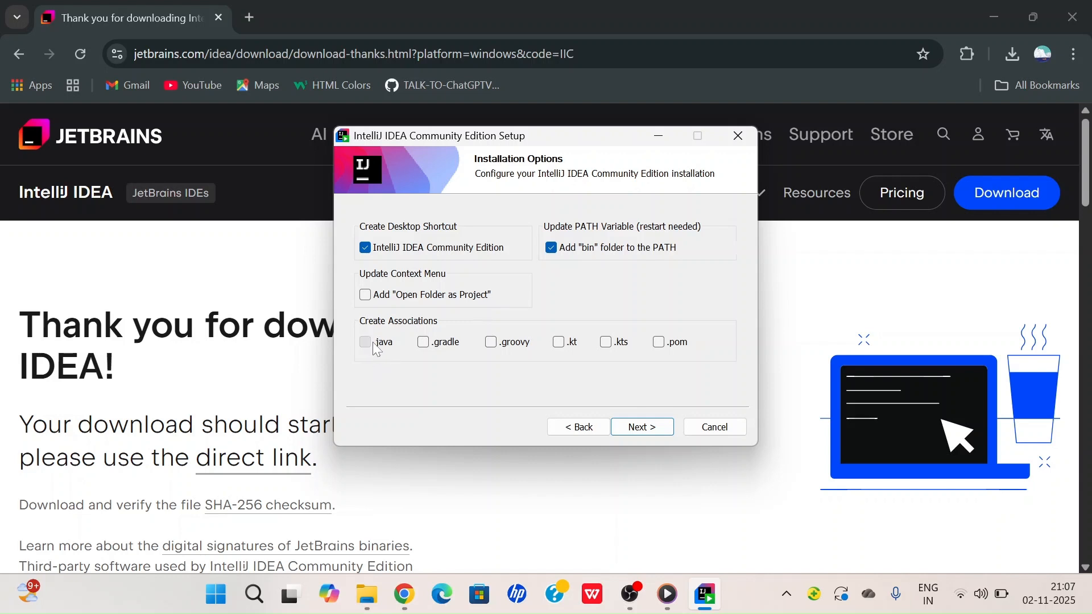
pyautogui.click(370, 295)
pyautogui.click(659, 343)
pyautogui.click(424, 344)
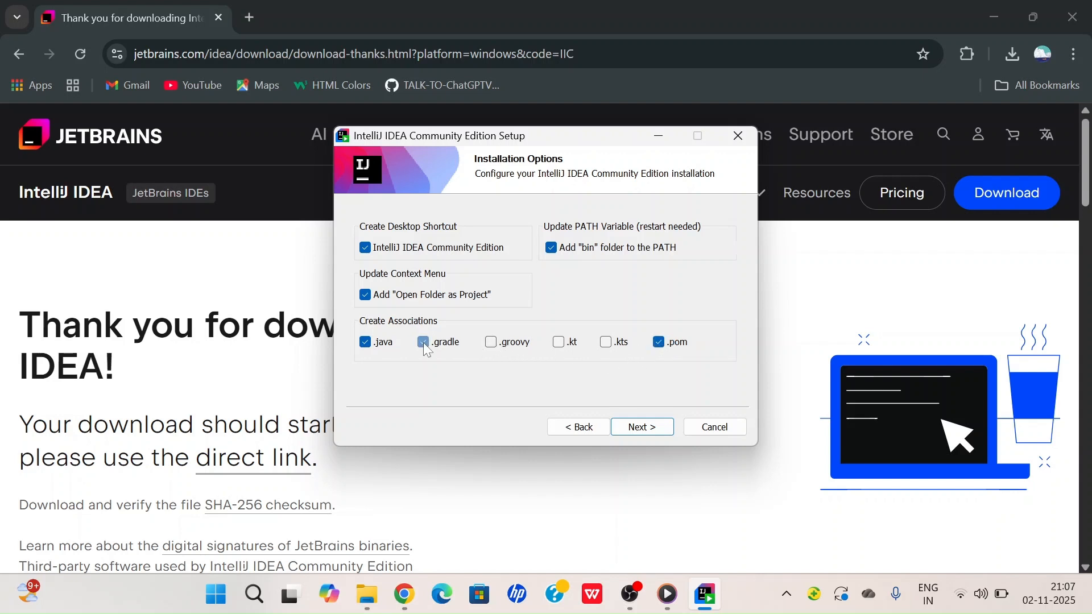
pyautogui.click(492, 343)
pyautogui.click(640, 428)
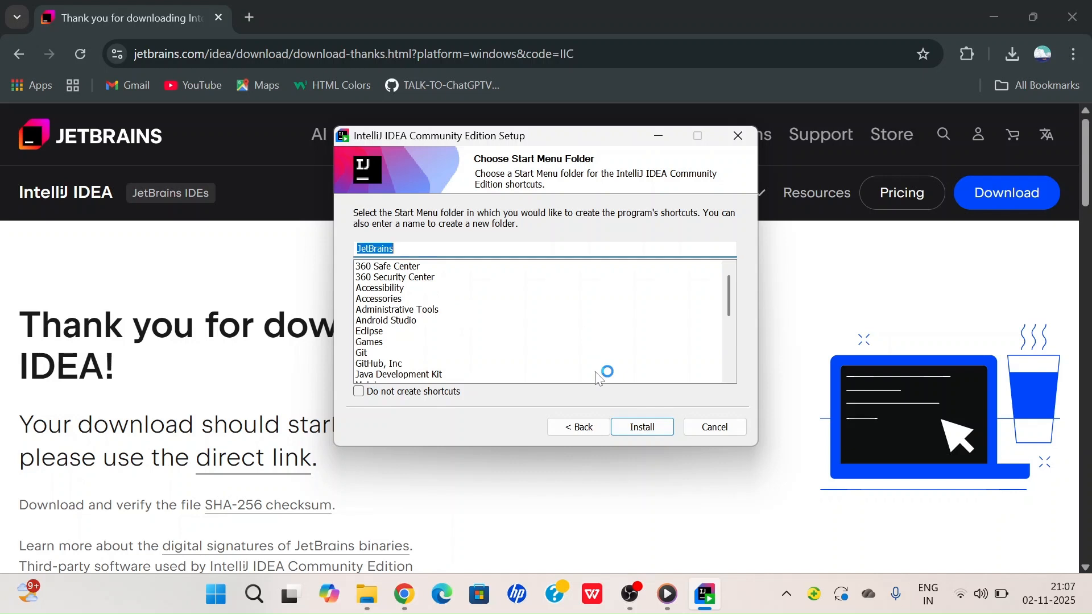
# - Install with the default JetBrains Start Menu folder and finish the setup without running the IDE
pyautogui.click(649, 431)
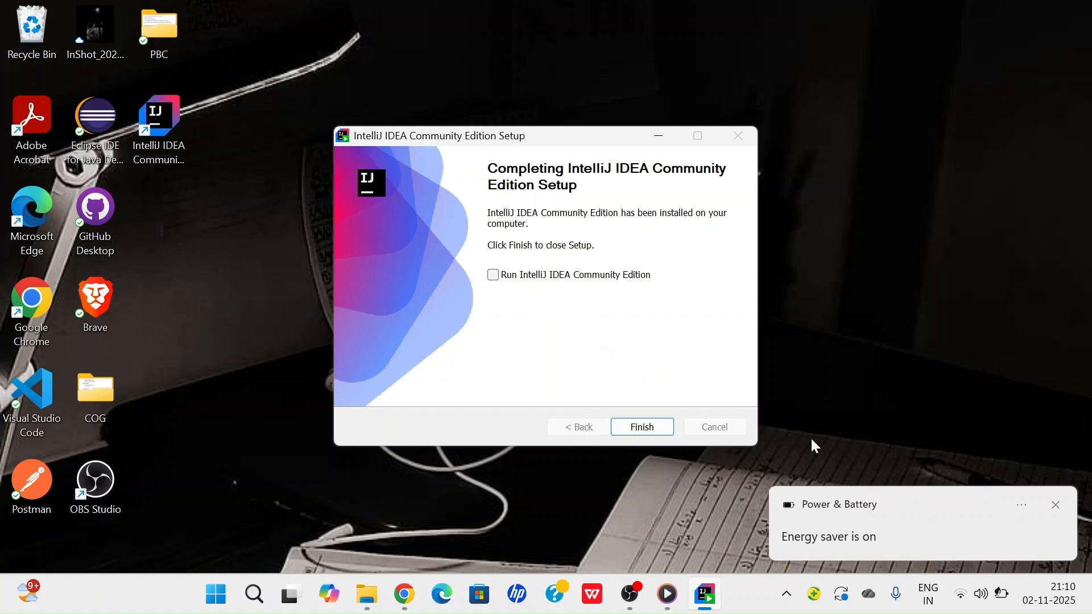
pyautogui.click(1054, 508)
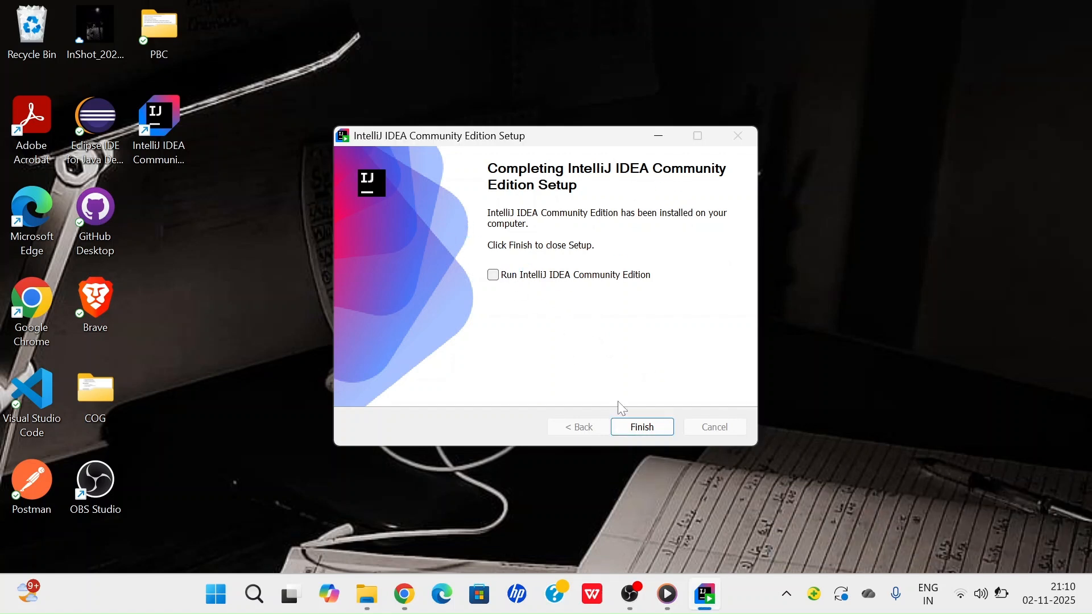
pyautogui.click(647, 428)
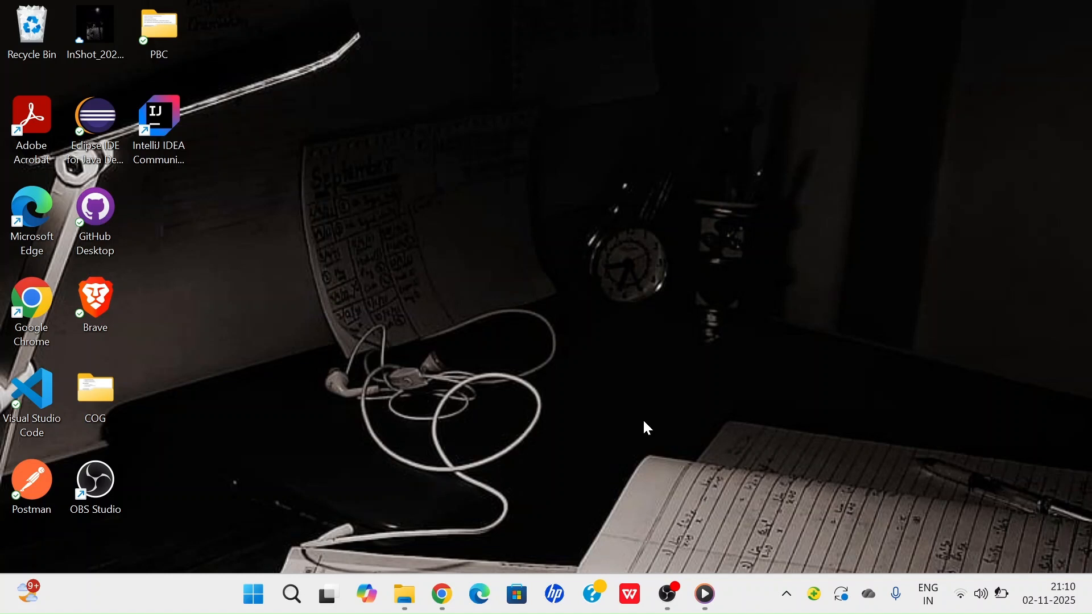
# - Launch IntelliJ IDEA Community Edition from the desktop and accept the user agreement
pyautogui.doubleClick(159, 137)
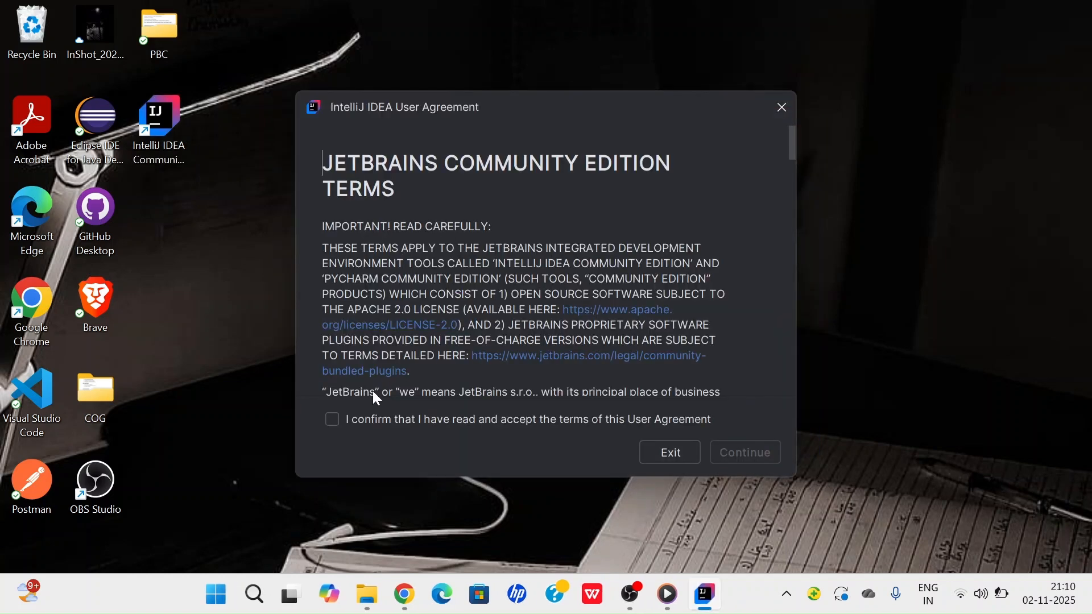
pyautogui.click(335, 420)
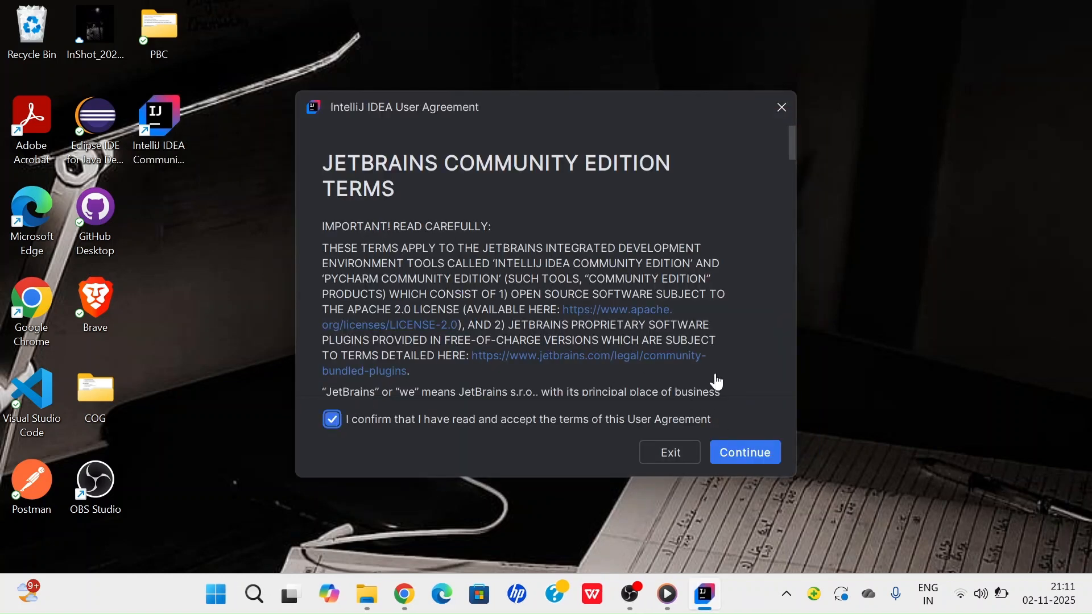
pyautogui.scroll(-15, 685, 319)
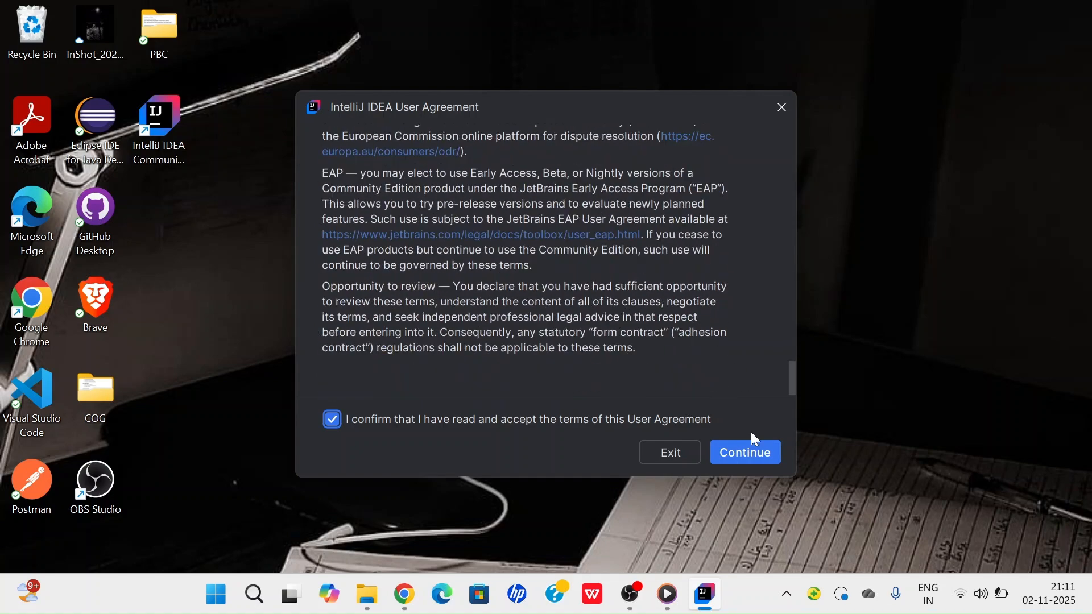
pyautogui.click(757, 455)
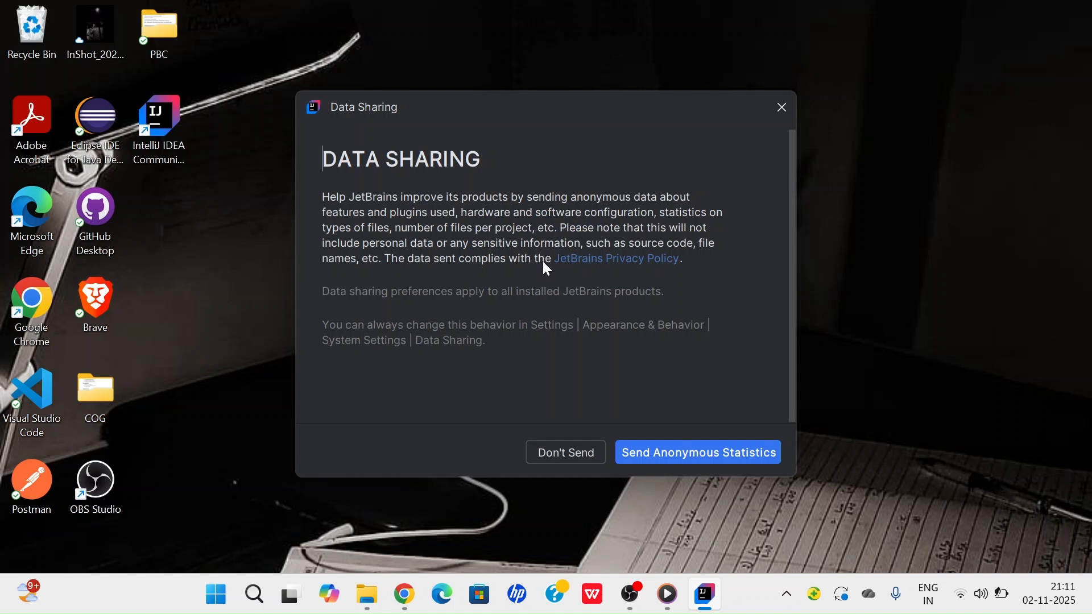
# - Decline sending anonymous statistics, skip the settings import, and maximize the welcome window
pyautogui.click(593, 449)
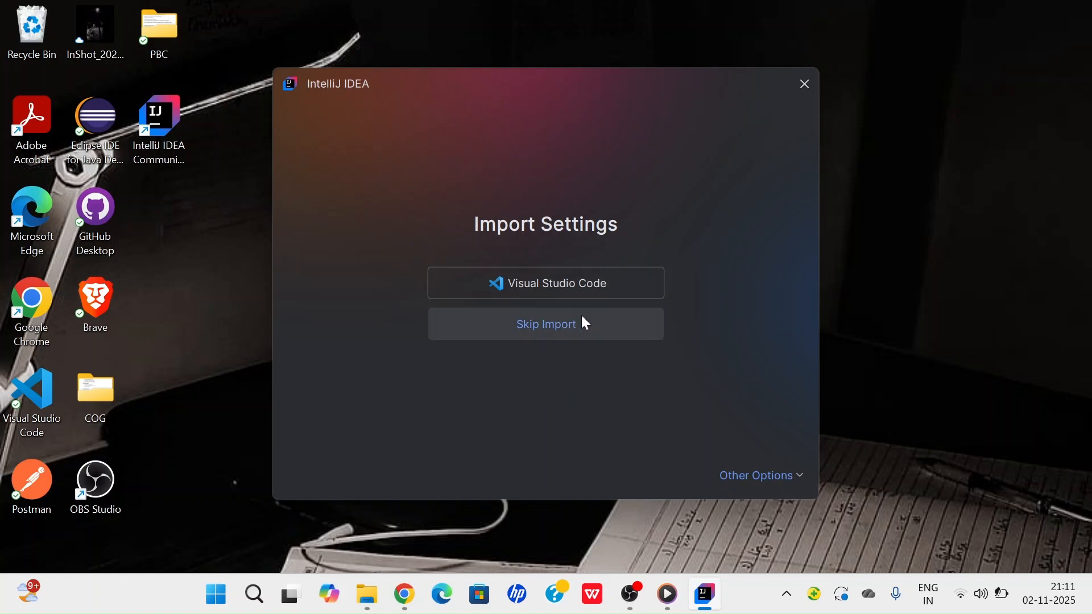
pyautogui.click(571, 328)
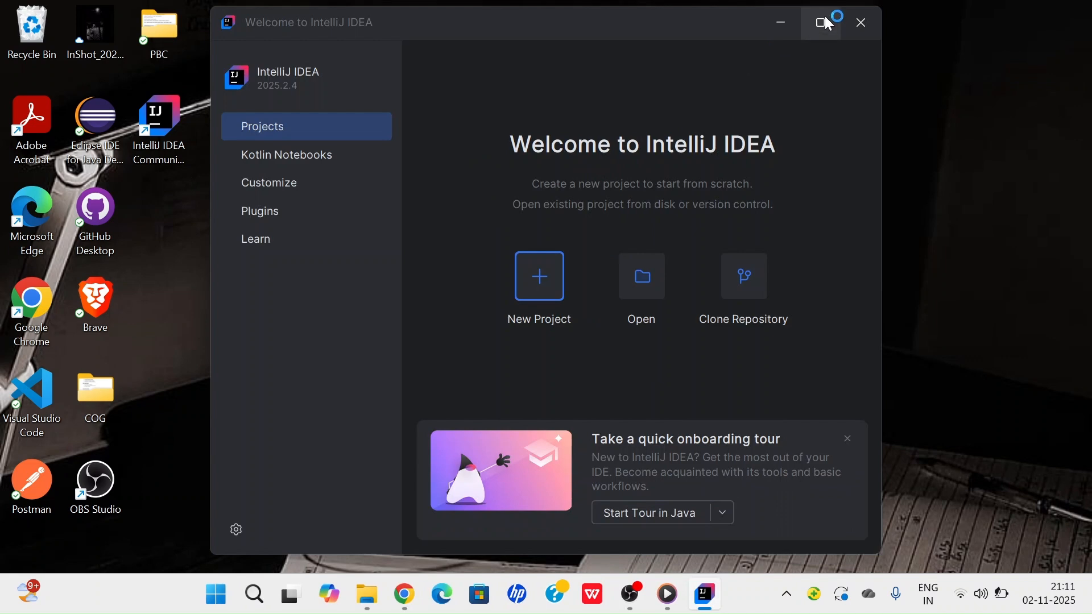
pyautogui.click(825, 17)
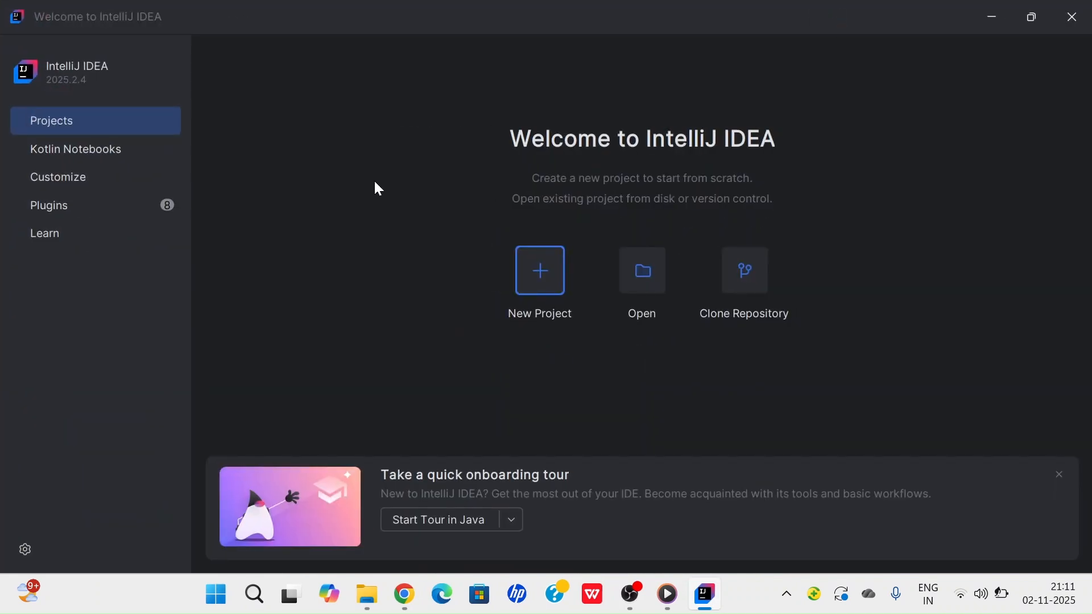
# - Start a new Java project and name it Sample
pyautogui.click(542, 256)
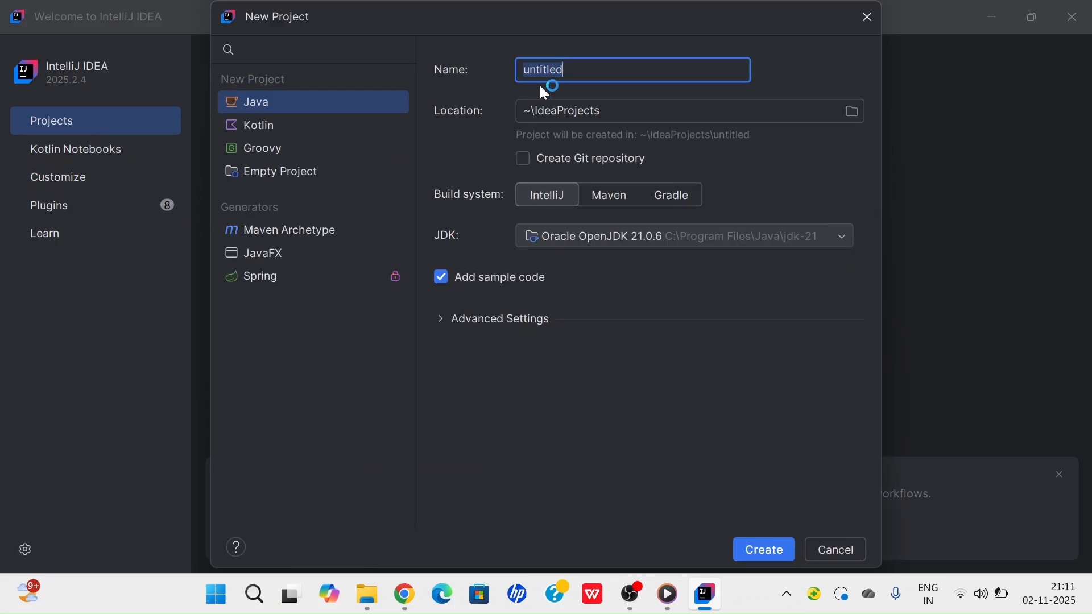
pyautogui.click(568, 70)
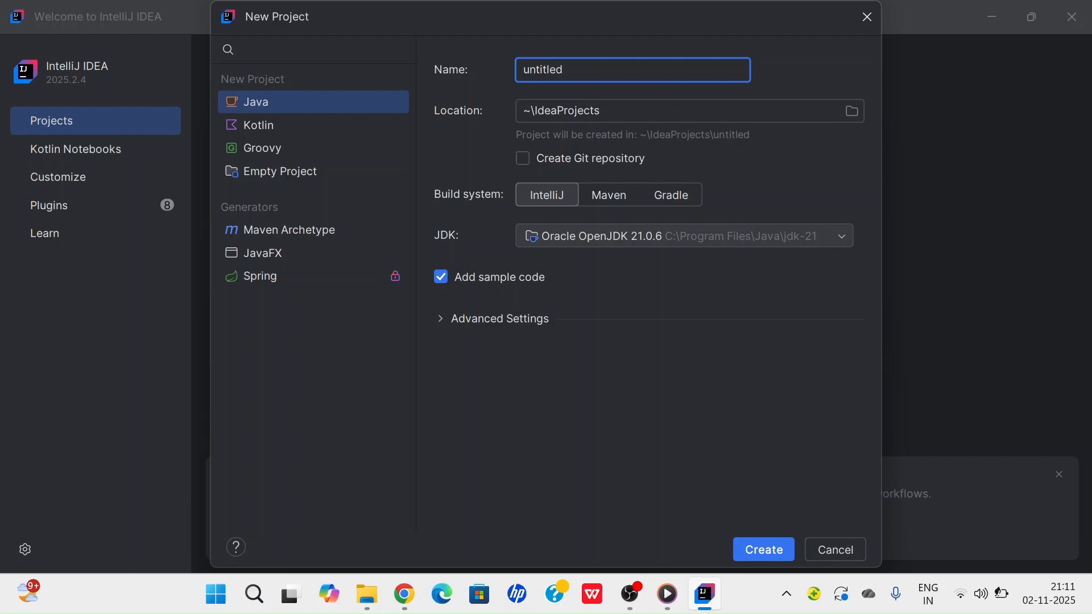
pyautogui.hotkey('ctrl', 'a')
pyautogui.press('BackSpace')
pyautogui.write('sampl')
pyautogui.hotkey('ctrl', 'a')
pyautogui.press('BackSpace')
pyautogui.write('Sample')
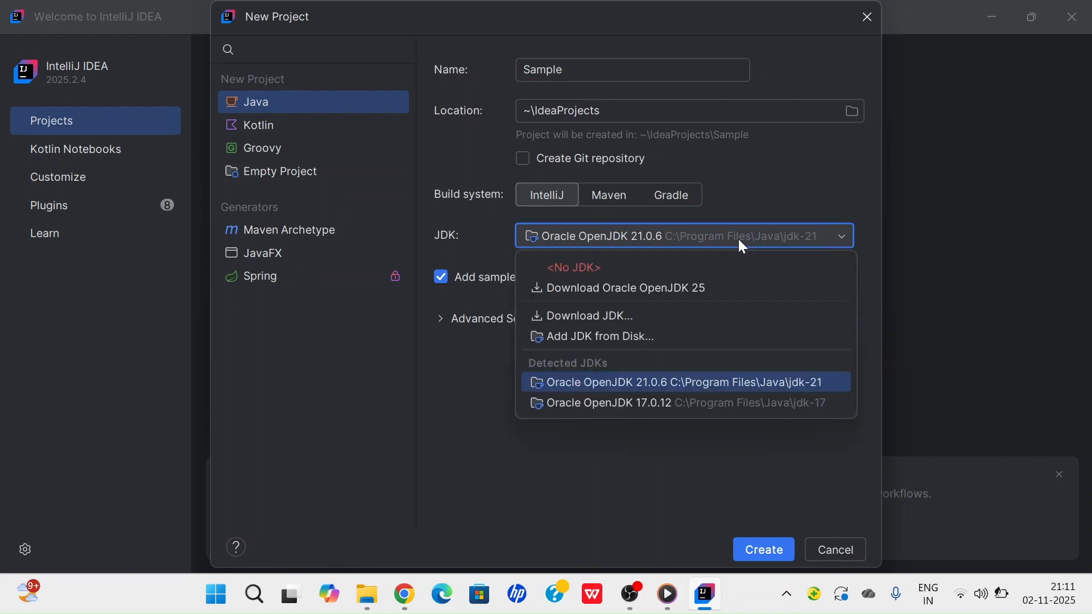
pyautogui.click(607, 275)
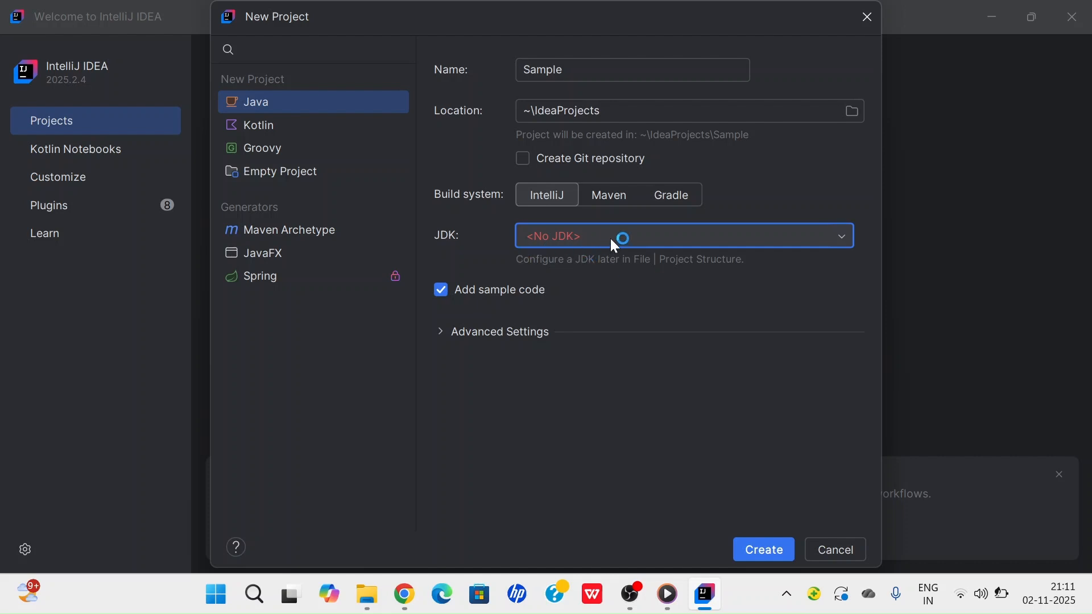
pyautogui.click(630, 239)
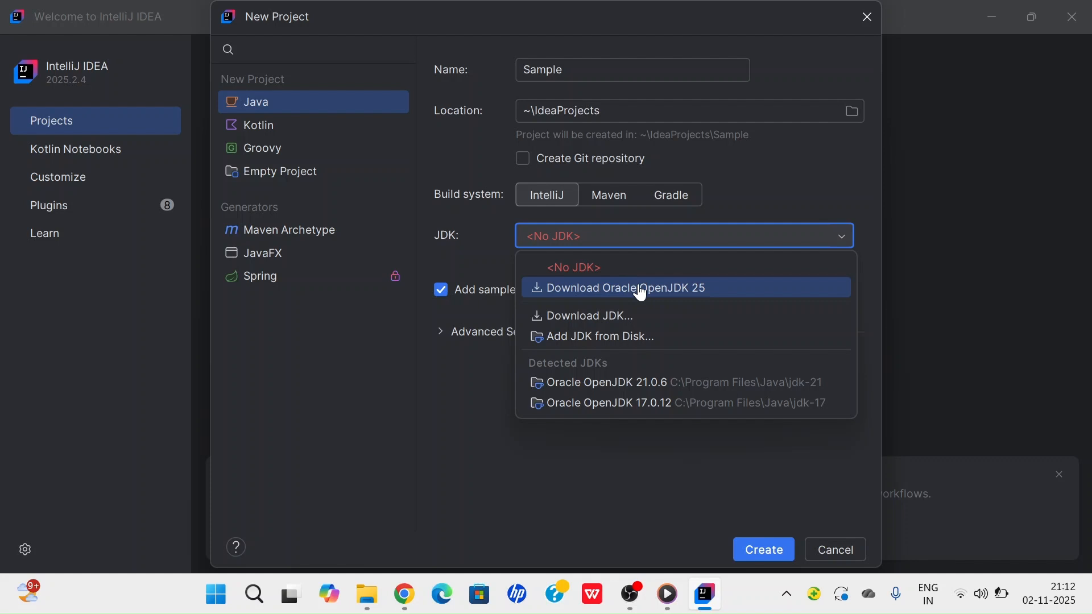
pyautogui.click(645, 314)
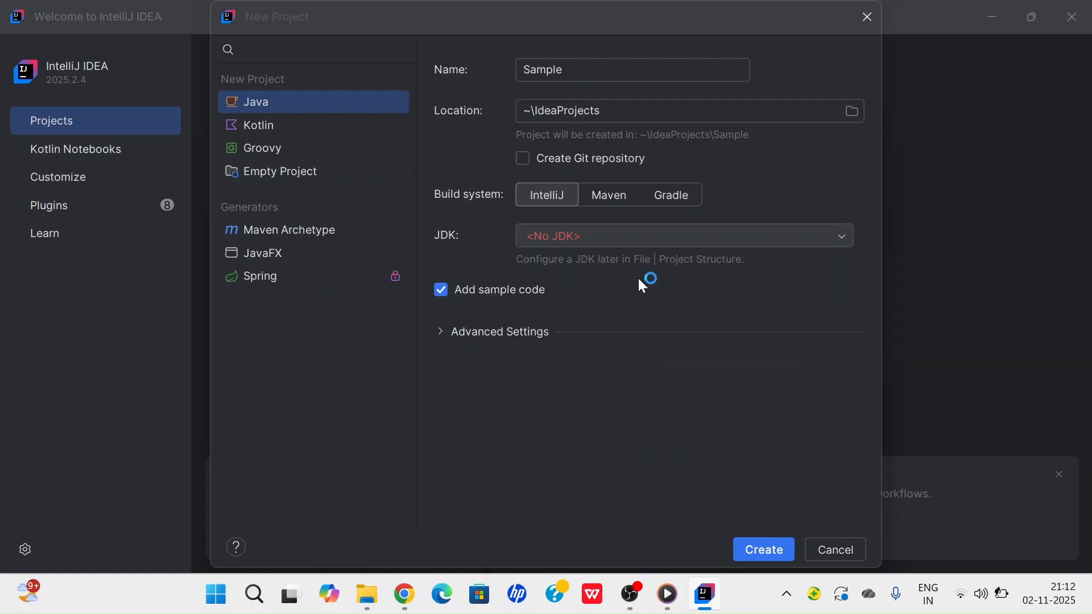
pyautogui.click(587, 238)
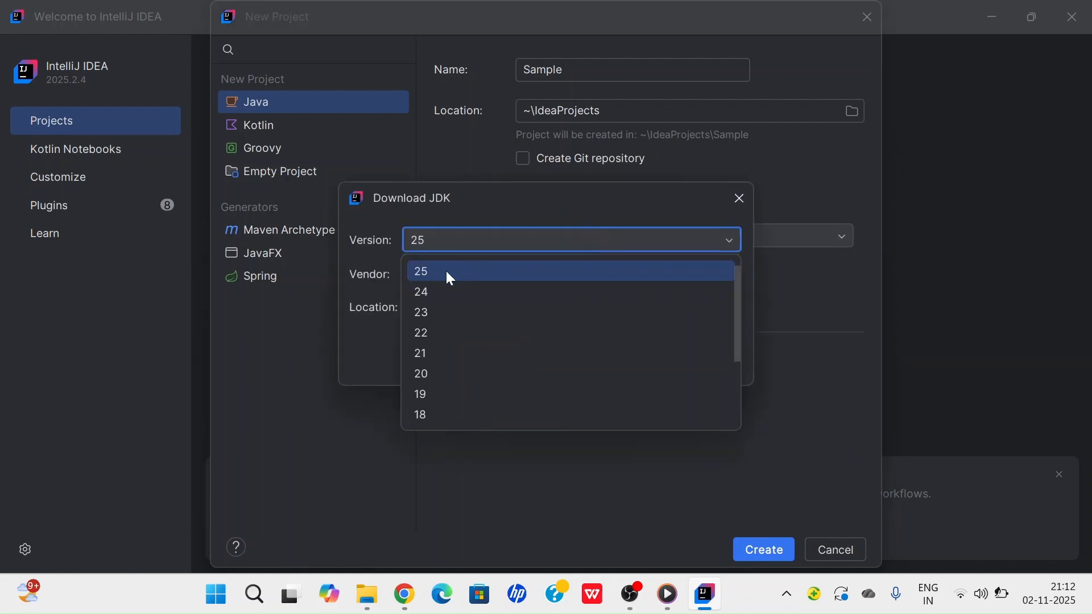
pyautogui.click(455, 398)
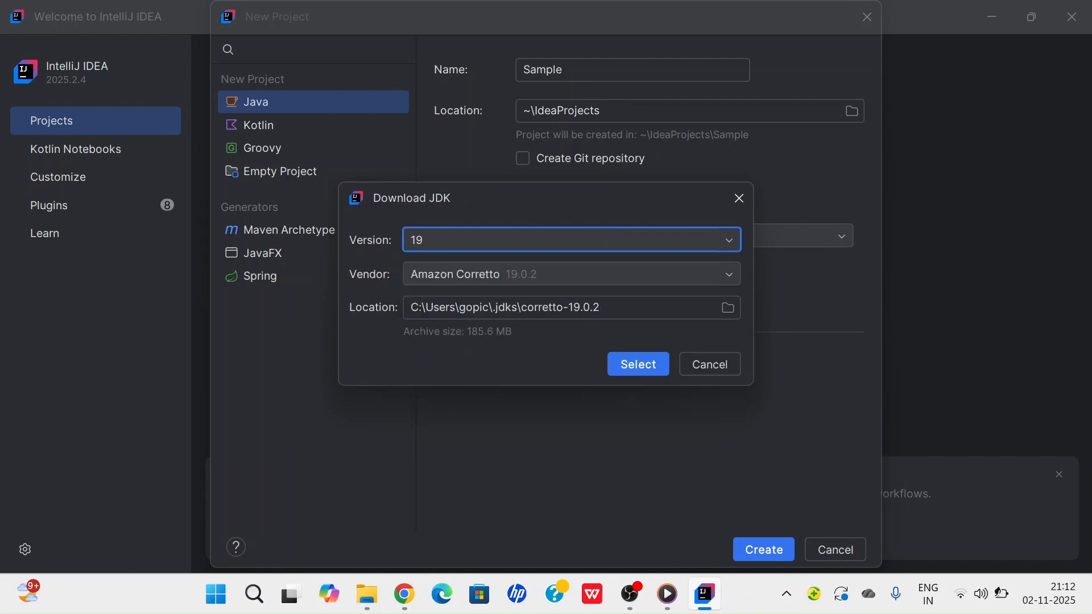
pyautogui.click(605, 278)
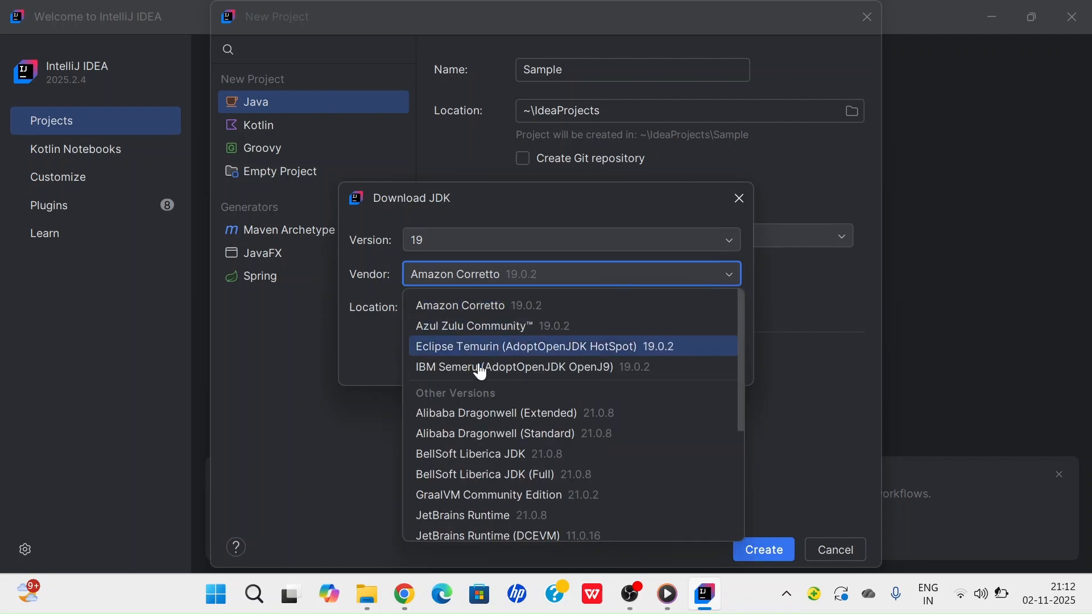
pyautogui.scroll(-5, 493, 488)
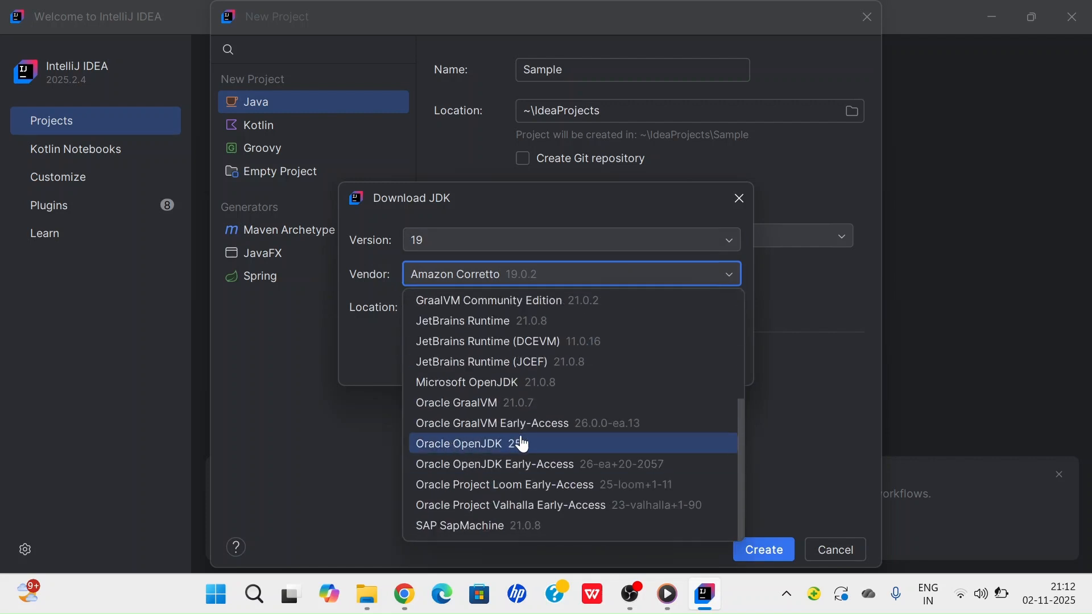
pyautogui.click(738, 202)
# - Create the Sample project with Oracle OpenJDK 21.0.6 as its JDK and sample code included, and maximize the project window
pyautogui.click(775, 234)
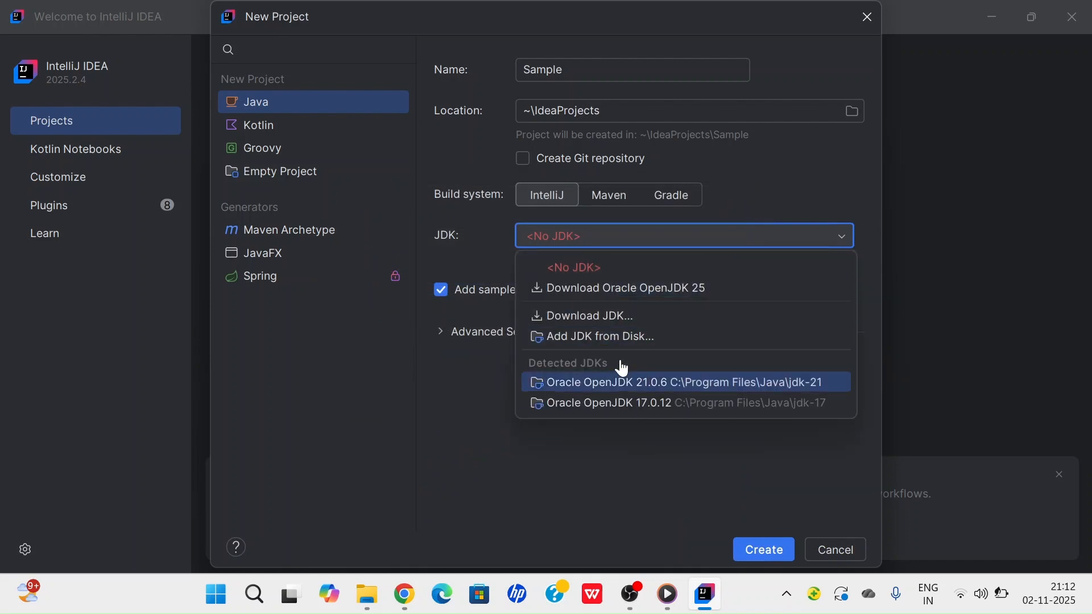
pyautogui.click(638, 387)
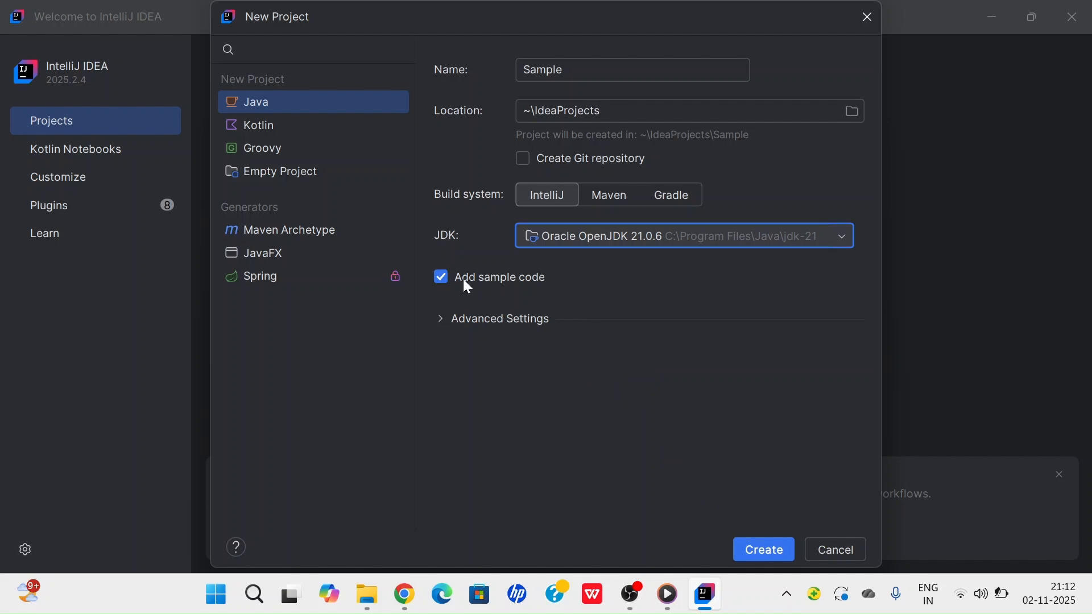
pyautogui.click(761, 555)
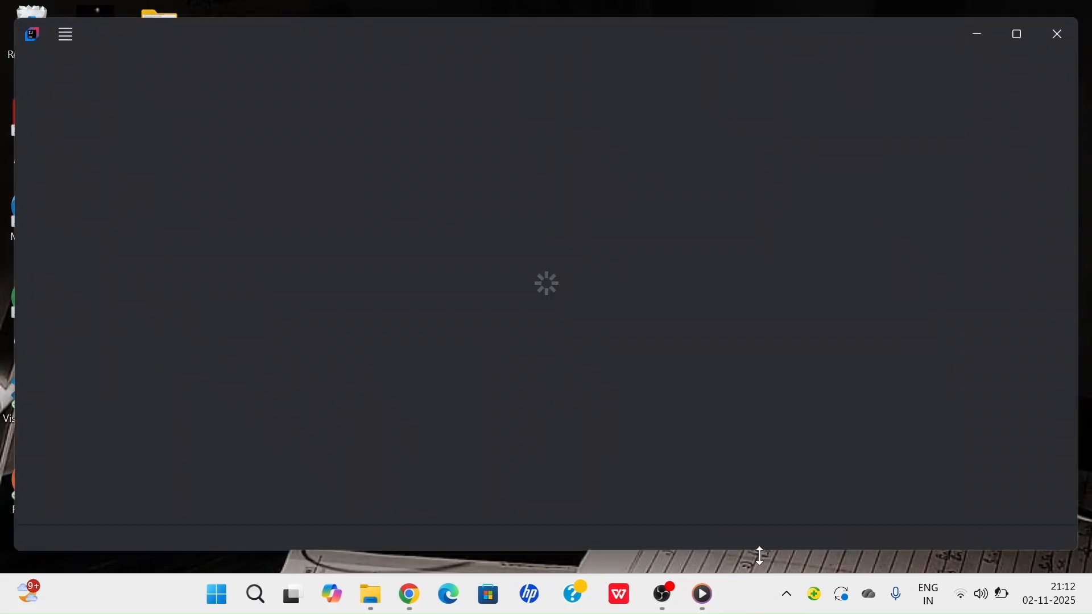
pyautogui.click(1006, 43)
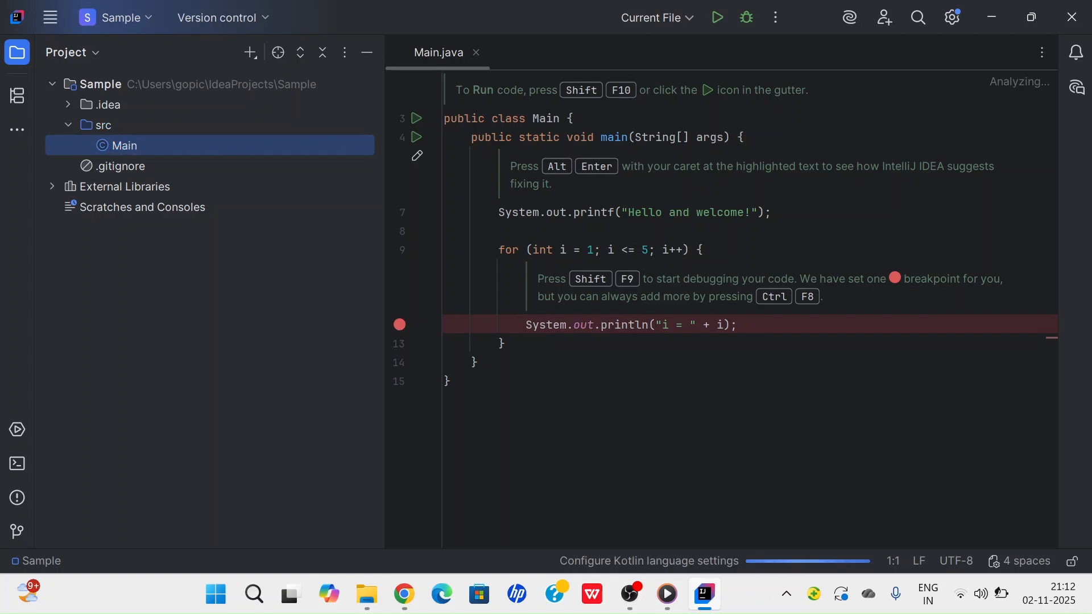
# - Run the current file Main.java and review the program's full console output
pyautogui.click(717, 18)
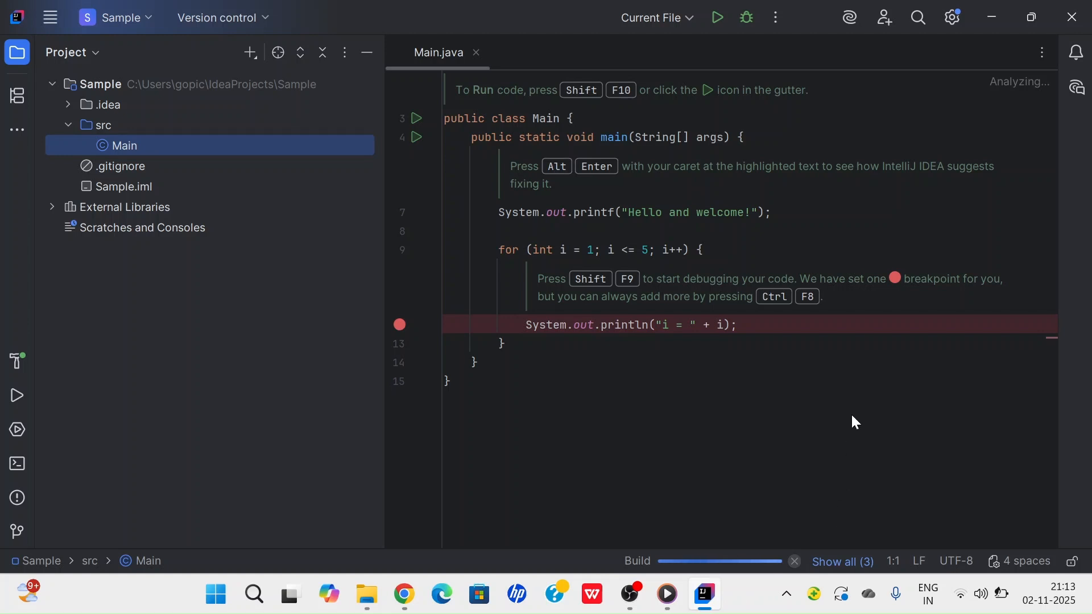
pyautogui.click(828, 291)
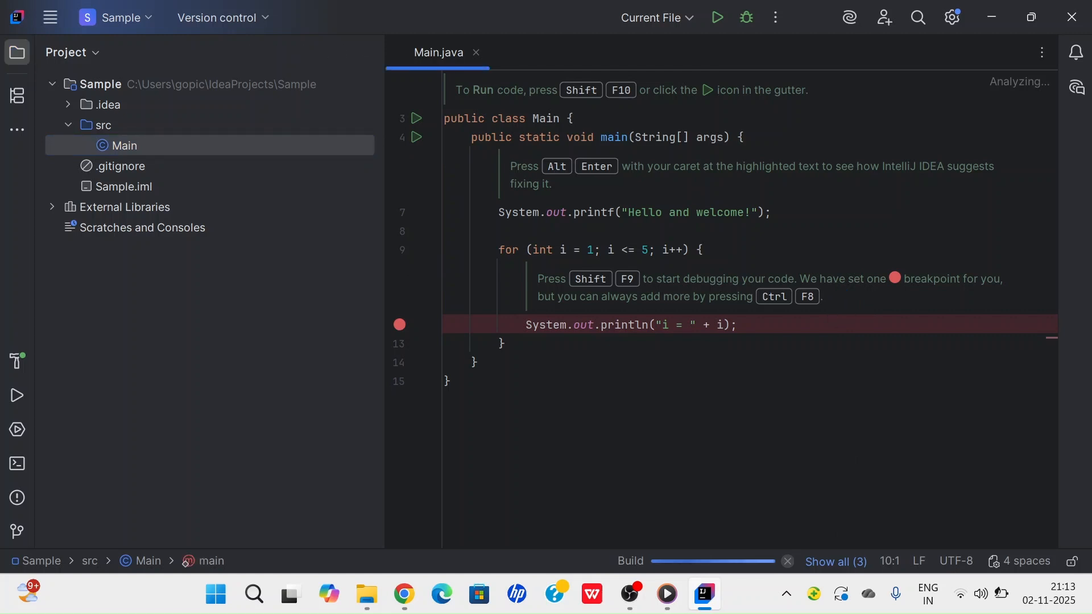
pyautogui.click(505, 344)
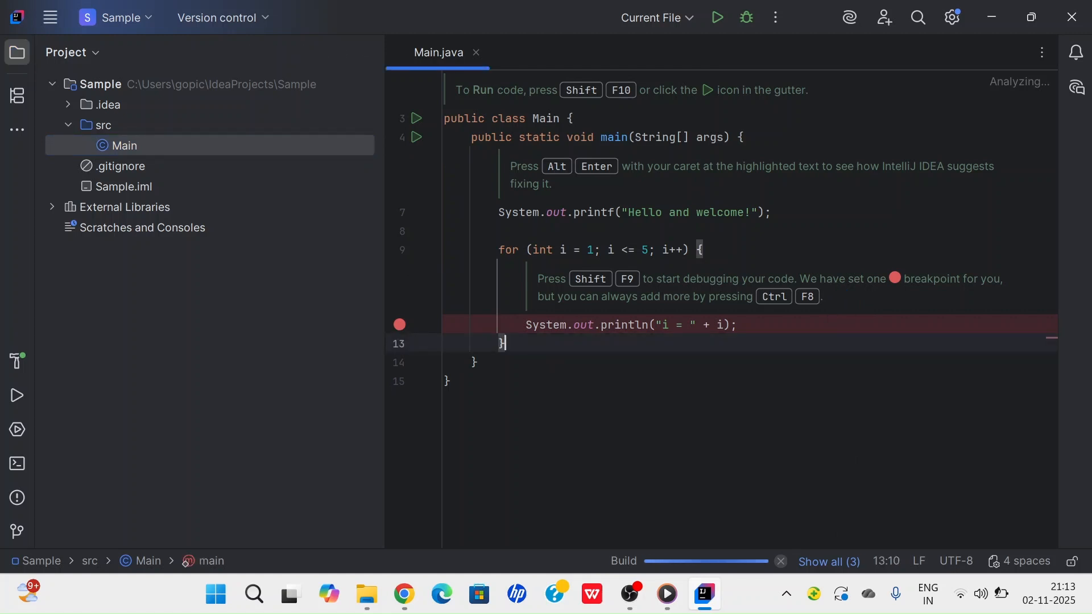
pyautogui.click(688, 20)
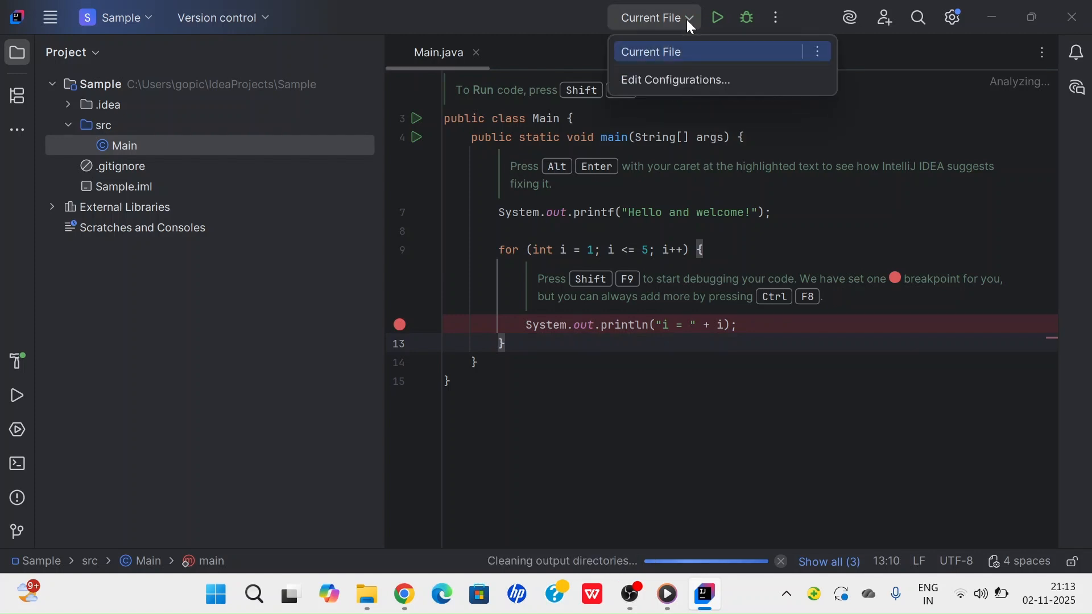
pyautogui.click(719, 19)
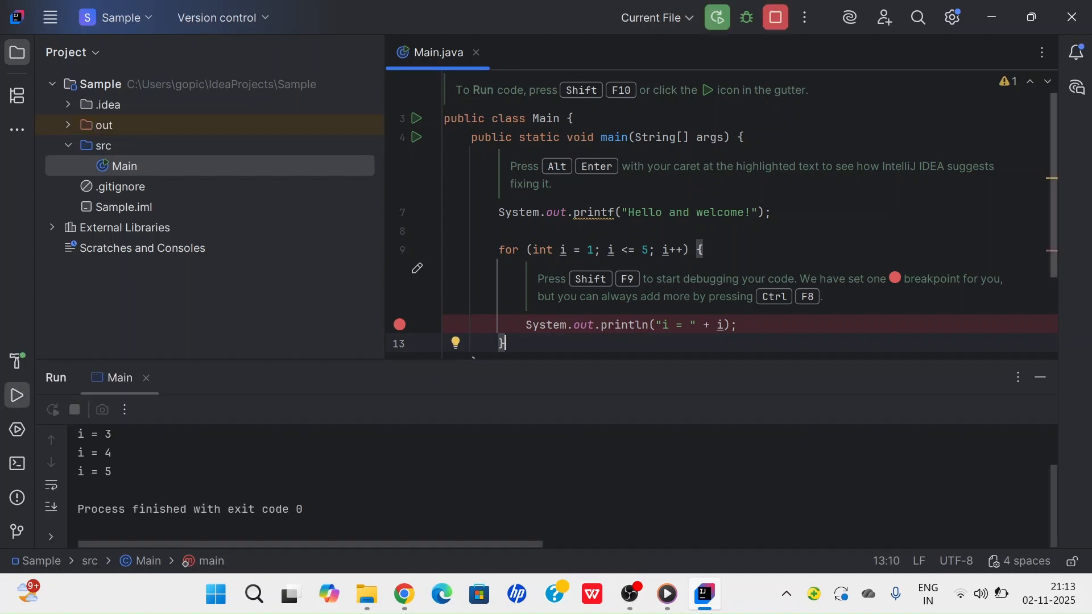
pyautogui.scroll(2, 563, 486)
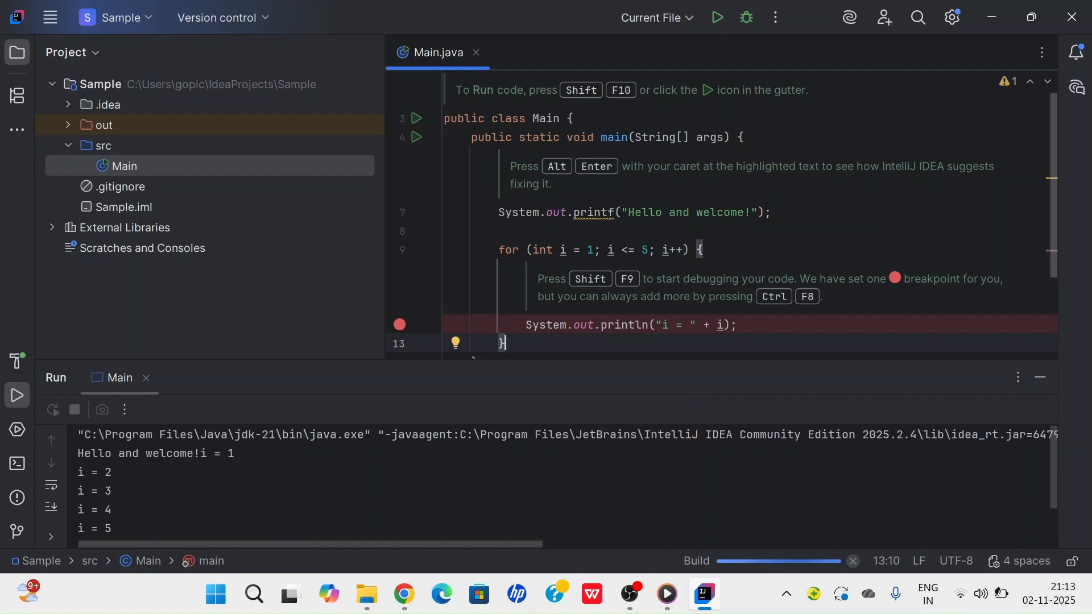
pyautogui.scroll(-2, 563, 487)
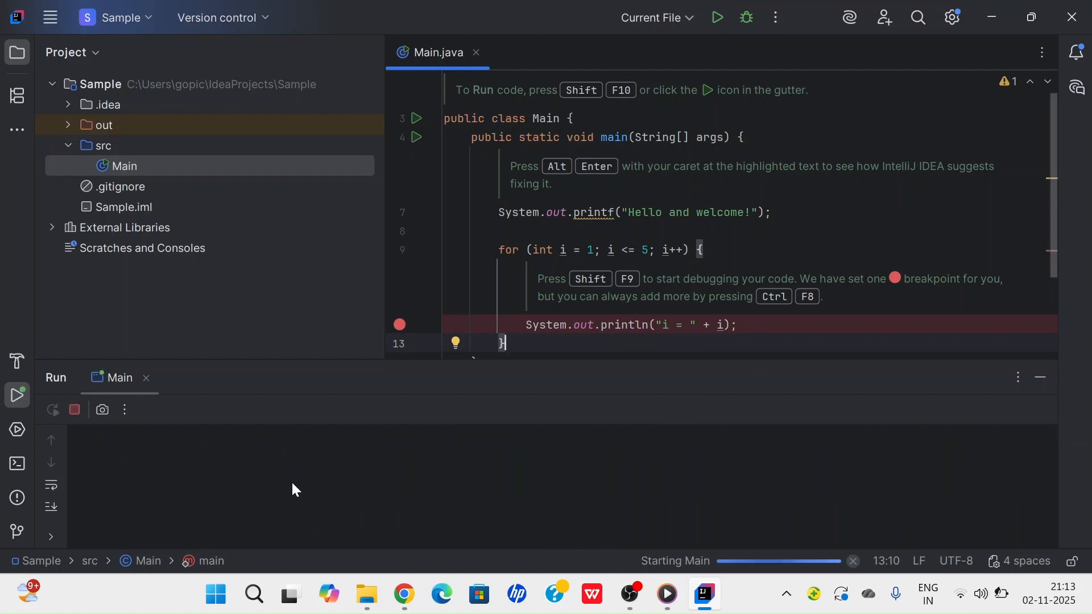